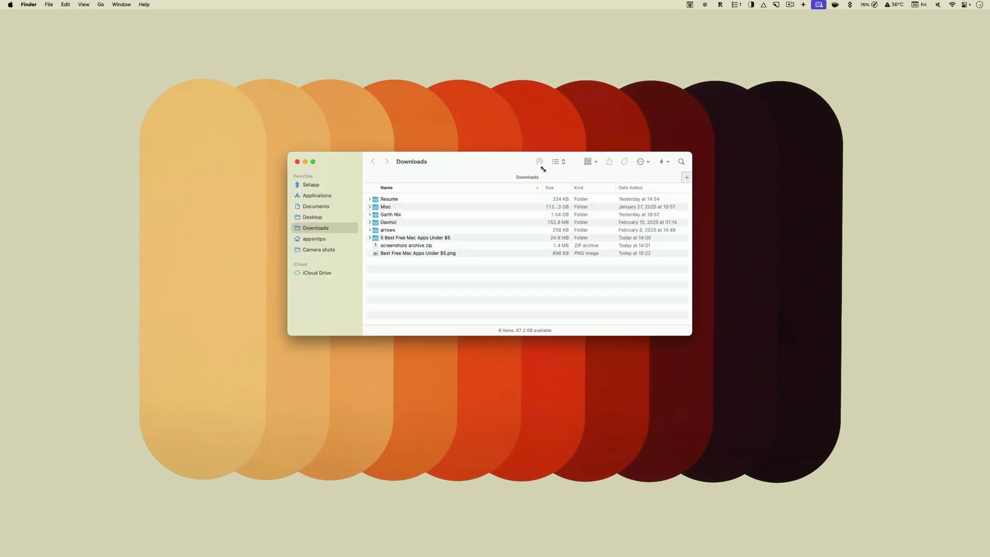
Preview the image Best Free Mac Apps Under $5.png twice with Quick Look and close the preview.
click(438, 253)
key(space)
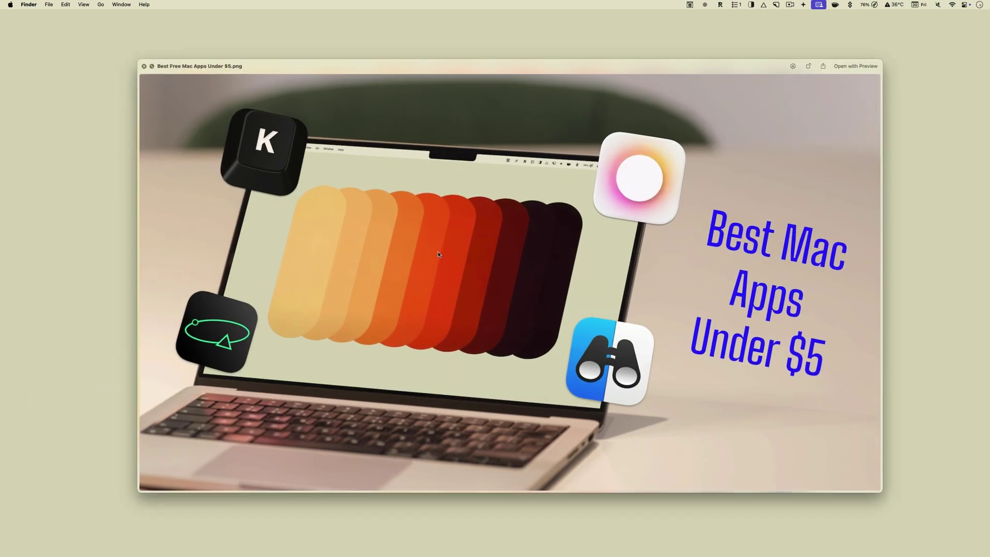
key(space)
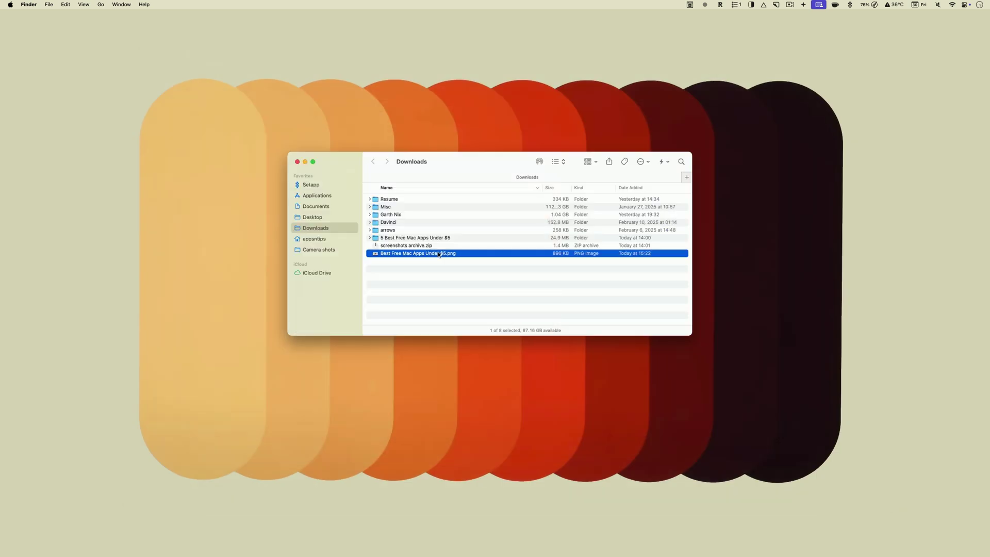
key(space)
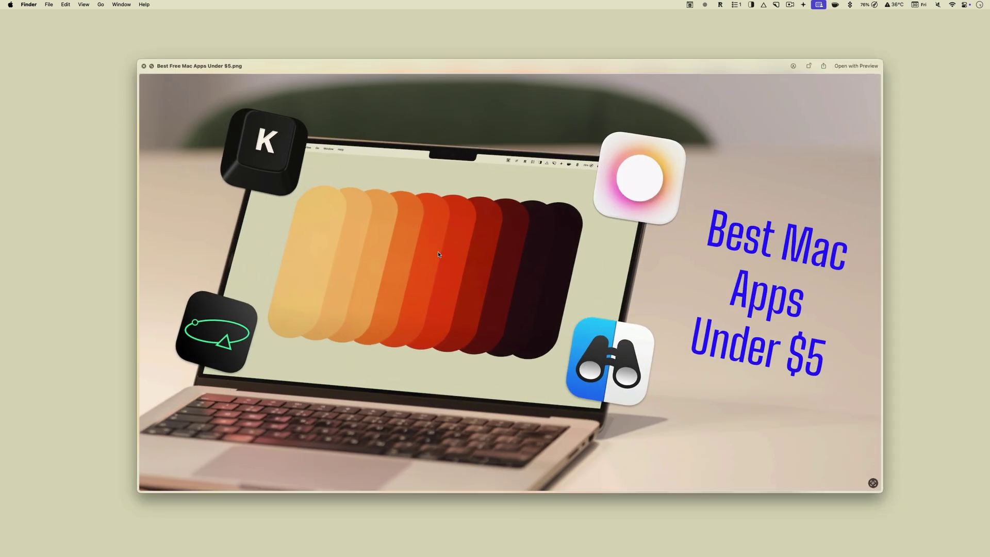
key(space)
Preview the arrows folder with Quick Look, close the preview and select the 5 Best Free Mac Apps Under $5 folder.
click(421, 230)
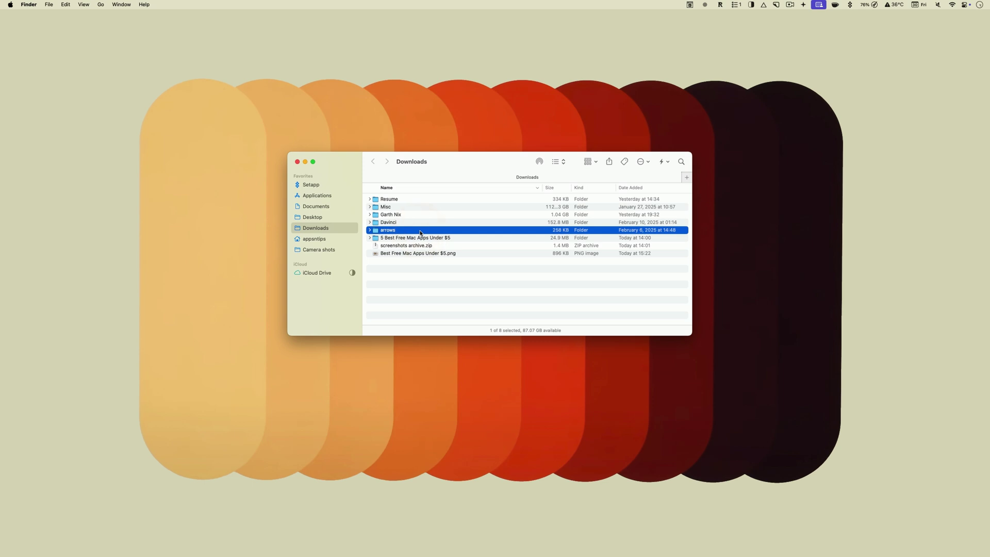
key(space)
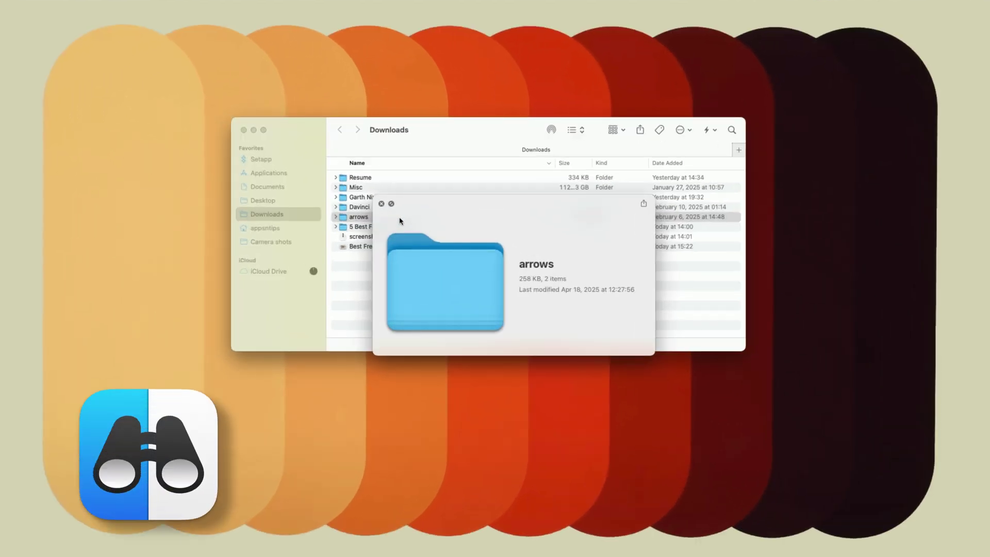
key(space)
click(400, 226)
Search the app launcher for "sa" and open the top match.
key(alt+space)
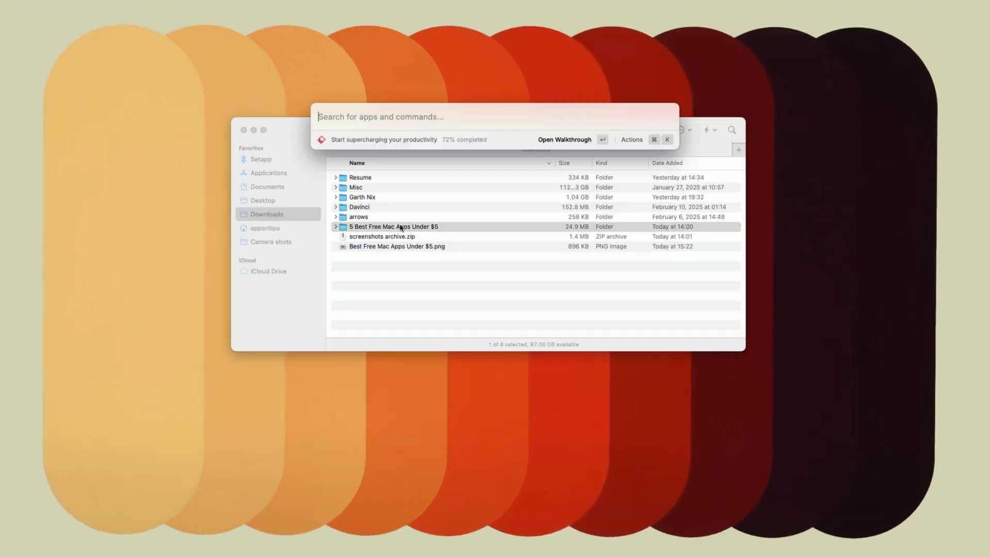
text(sa)
key(Return)
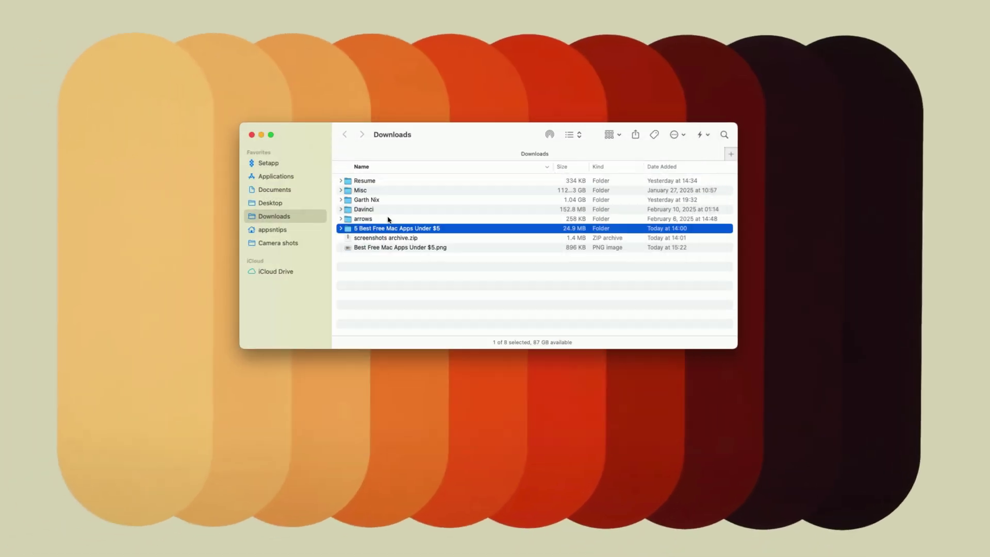
Preview the contents of the arrows folder and the 5 Best Free Mac Apps Under $5 folder with Quick Look.
click(389, 219)
key(space)
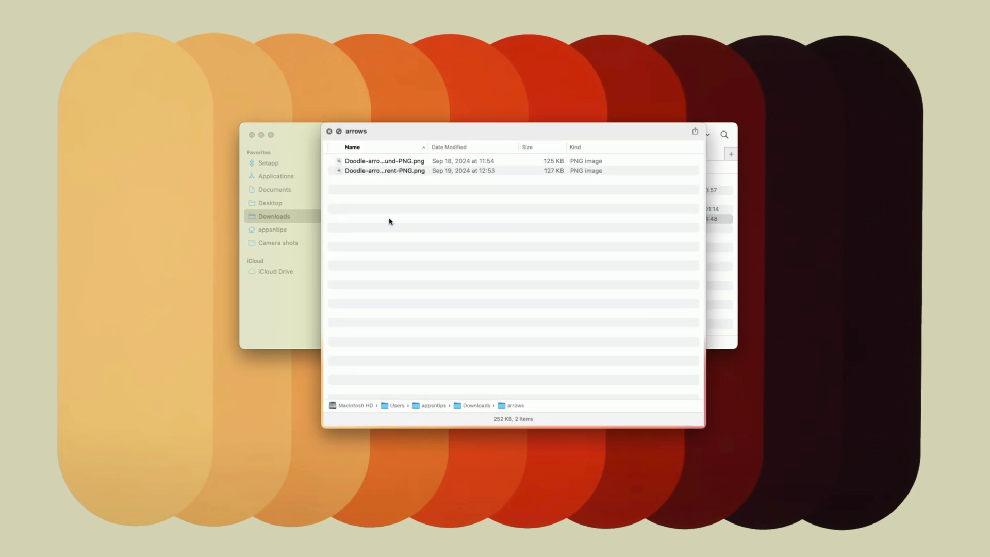
key(space)
click(393, 227)
key(space)
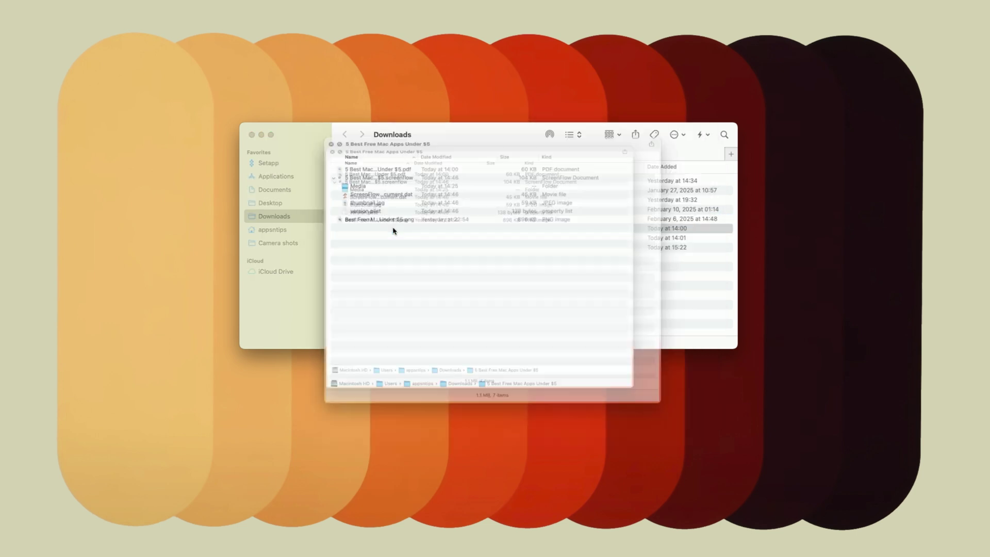
Preview the contents of screenshots archive.zip with Quick Look, then close the preview and clear the file selection.
click(394, 240)
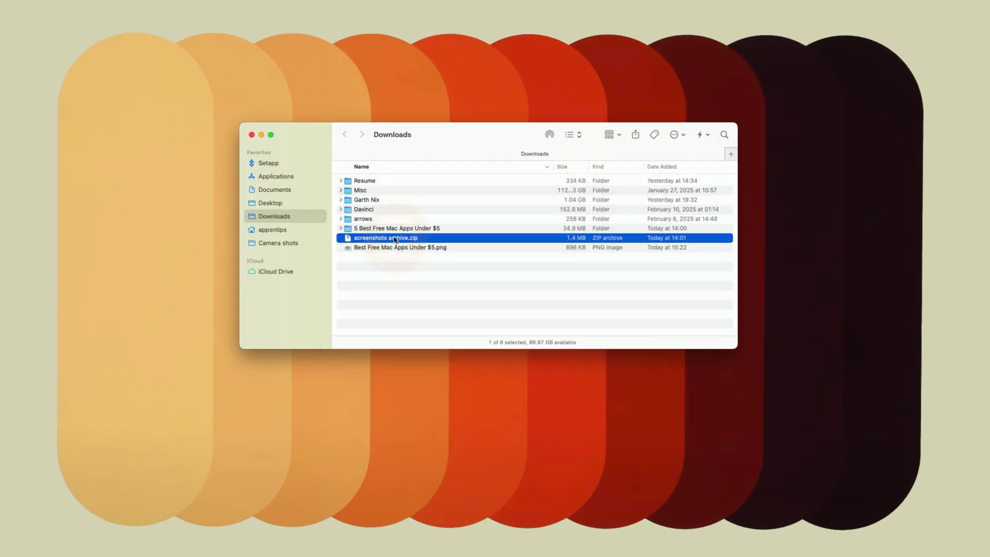
key(space)
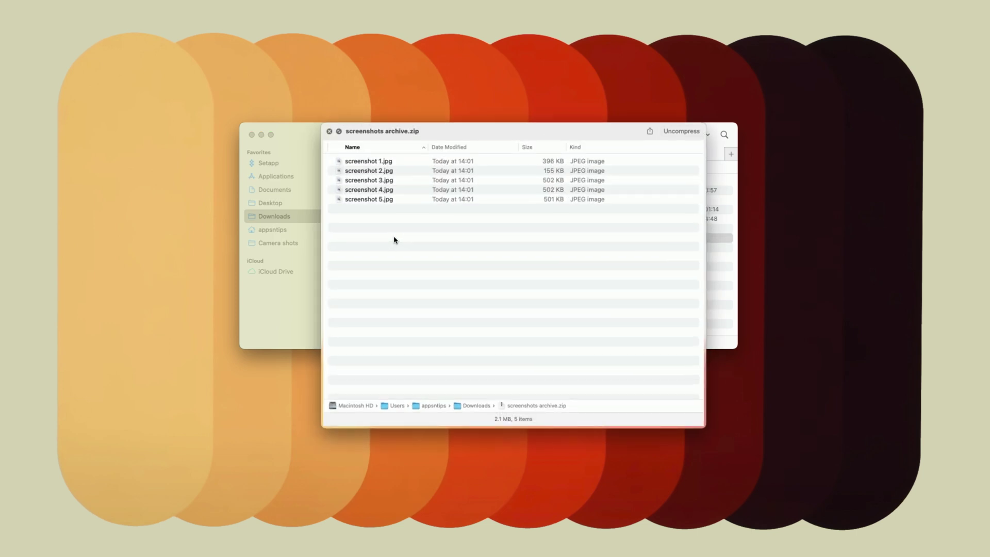
key(space)
click(410, 271)
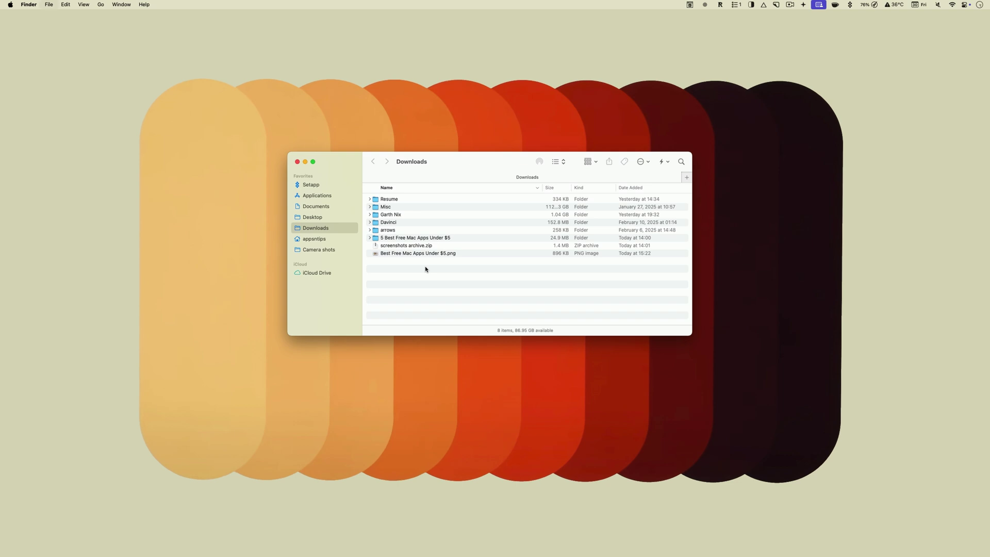
Close the Downloads window and open Safari through the app launcher with the search "sa".
key(super+w)
key(super+space)
text(sa)
key(Return)
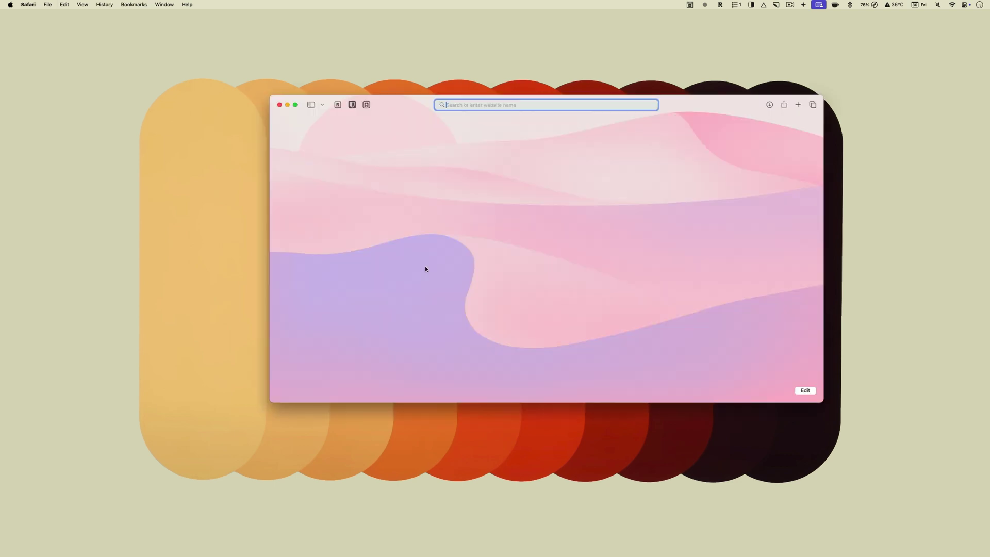
Open Ulysses through the app launcher with the search "u".
key(super+space)
text(u)
key(Return)
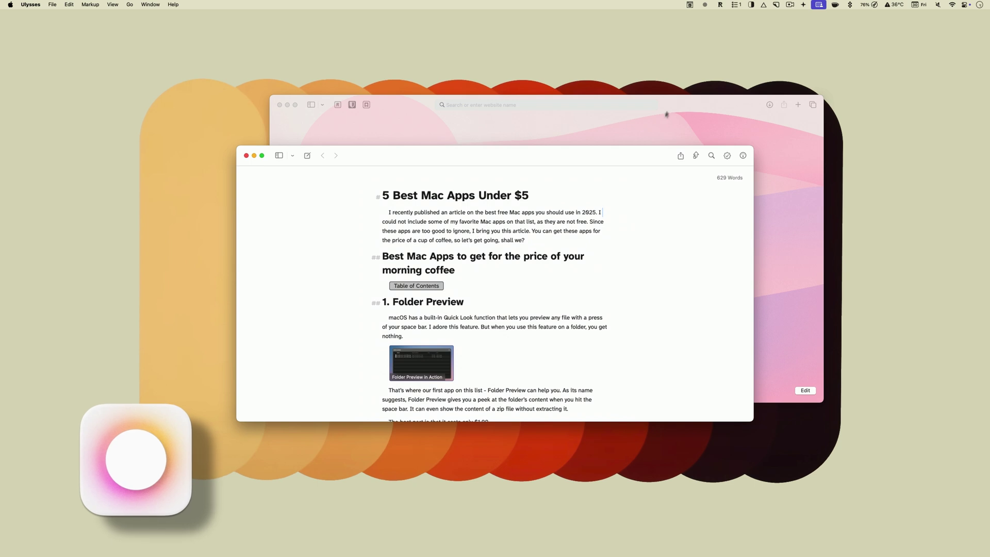
Switch focus to the Safari window and back to the Ulysses document to compare the background blur.
click(606, 107)
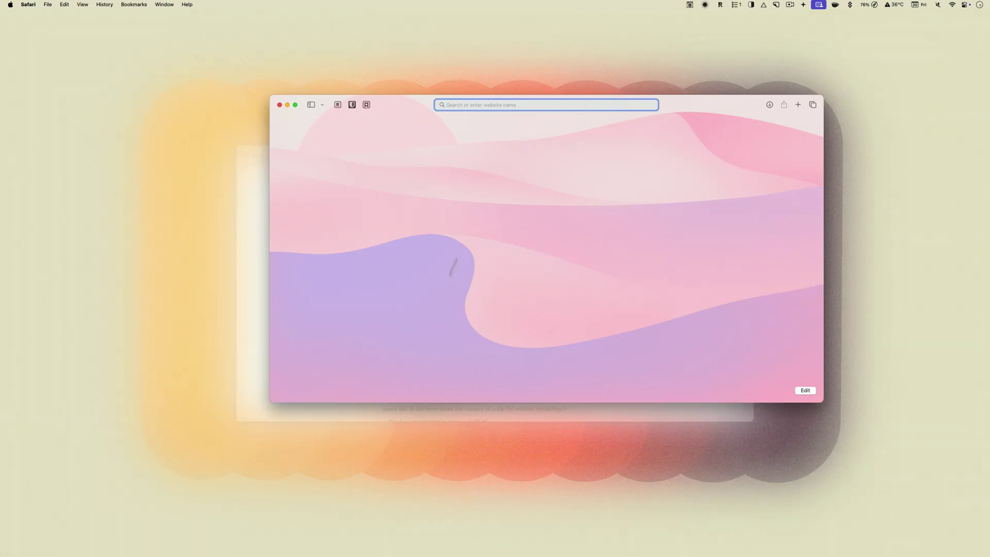
click(468, 420)
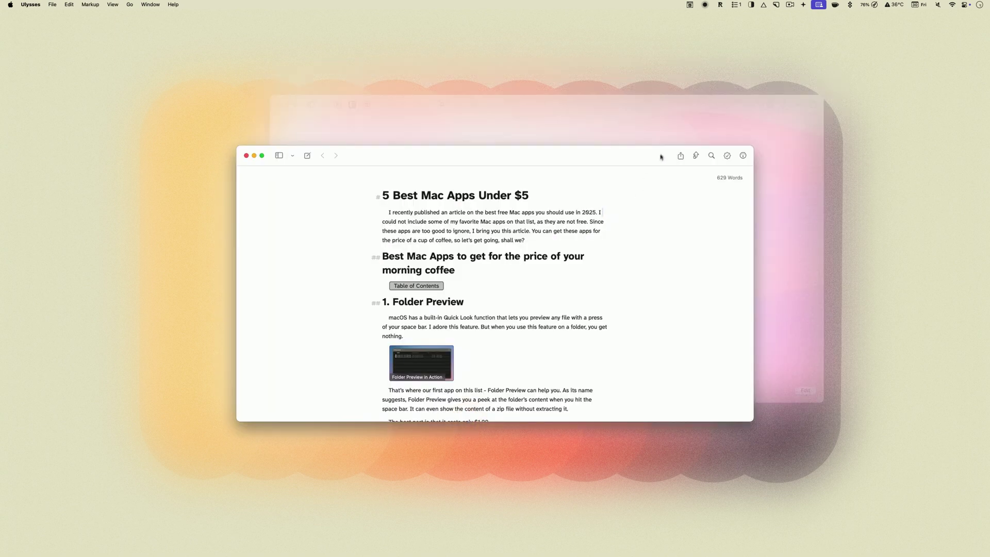
In the background blur utility's settings, set Opacity to halfway, Grain to about one third and Fade to 1.00s.
click(704, 6)
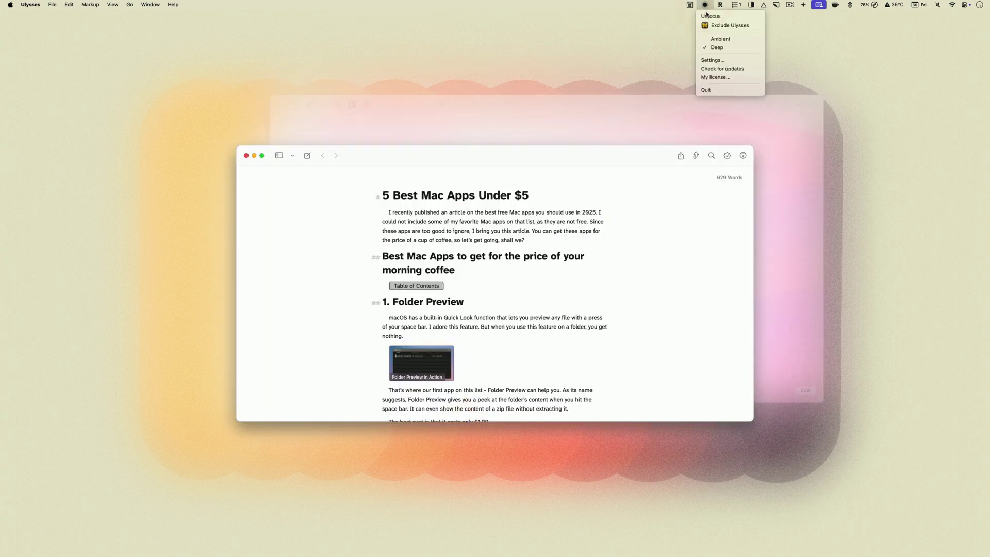
click(716, 60)
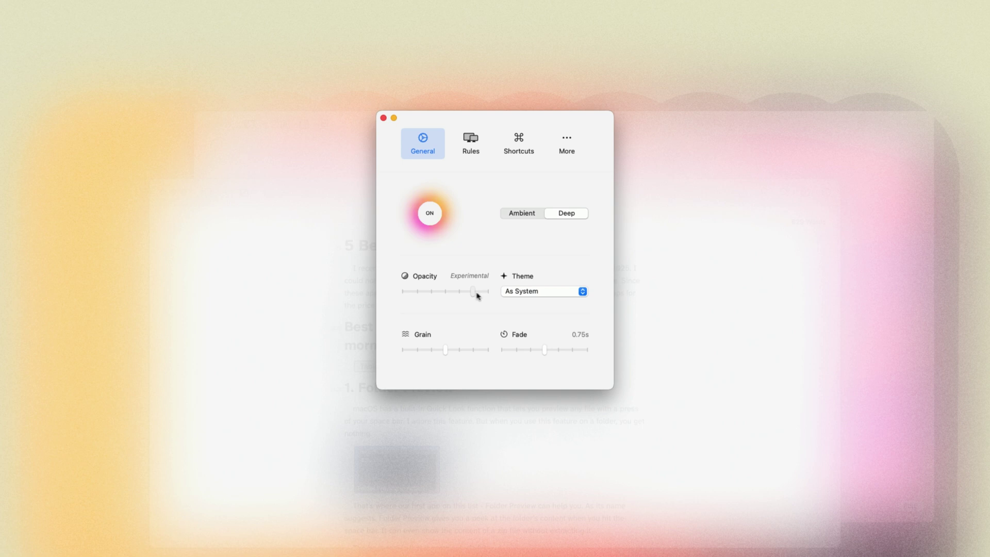
drag(439, 292, 451, 293)
mouse_move(446, 350)
mouse_down()
mouse_move(486, 353)
mouse_move(444, 357)
mouse_up()
click(426, 356)
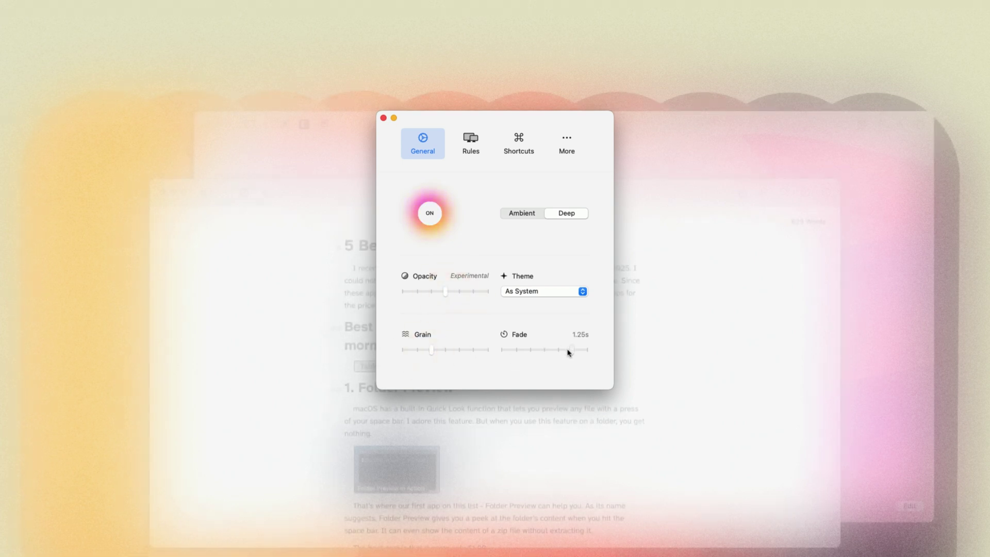
click(564, 353)
Try the blur utility's Dark theme, set the theme to Light and close the settings.
click(522, 291)
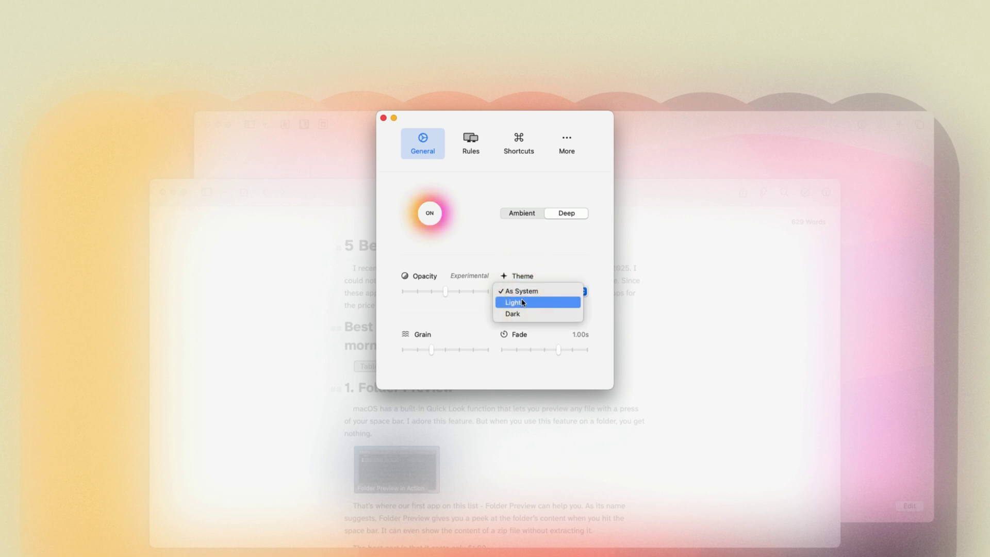
click(521, 301)
click(526, 290)
click(525, 300)
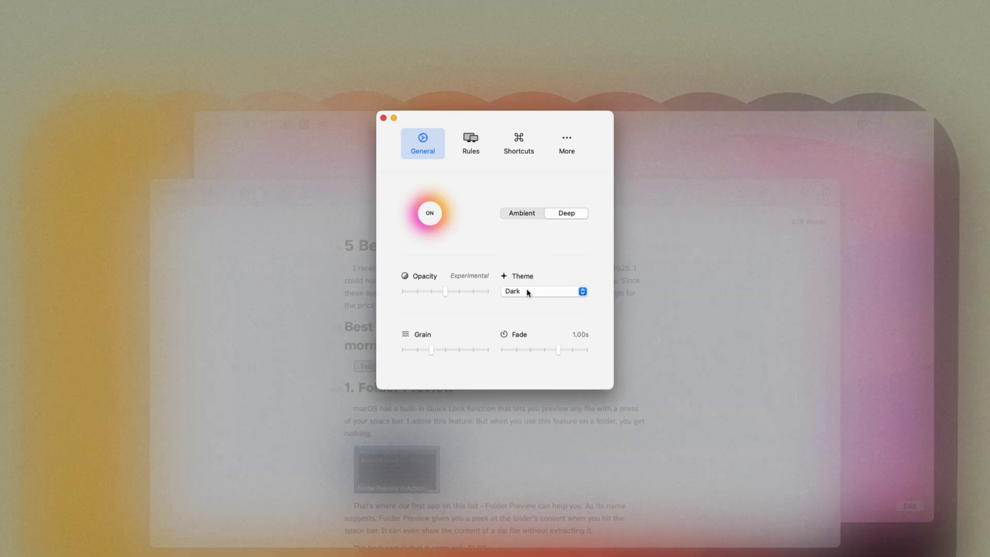
click(527, 290)
click(525, 278)
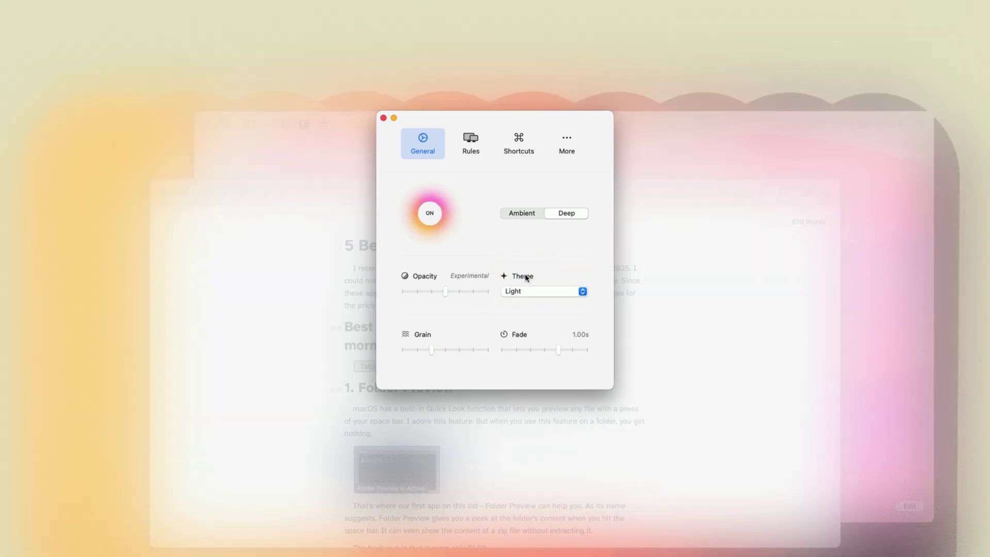
click(383, 117)
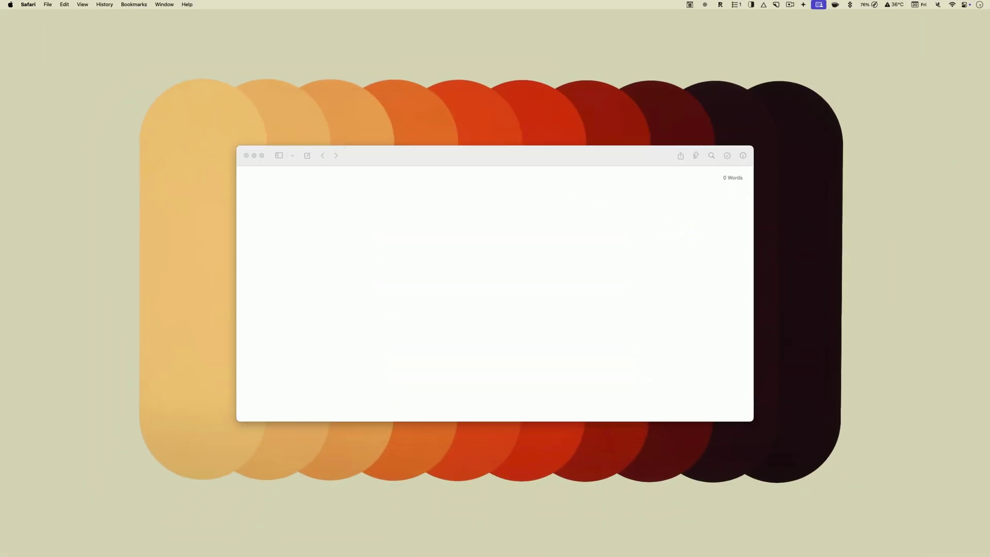
Switch to Safari through the app launcher and go to tryklack.com.
key(alt+space)
text(sa)
key(Return)
text(tryklack.com)
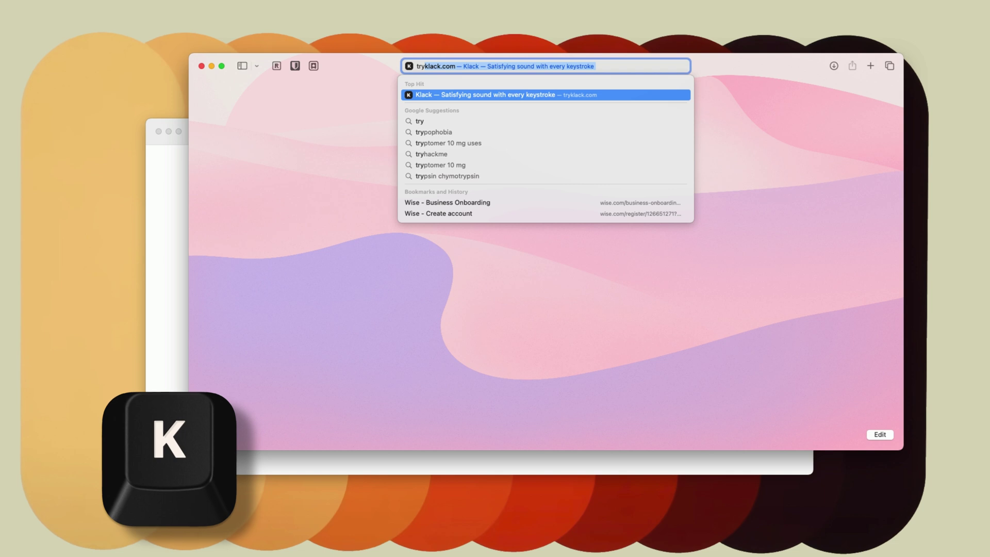
key(Return)
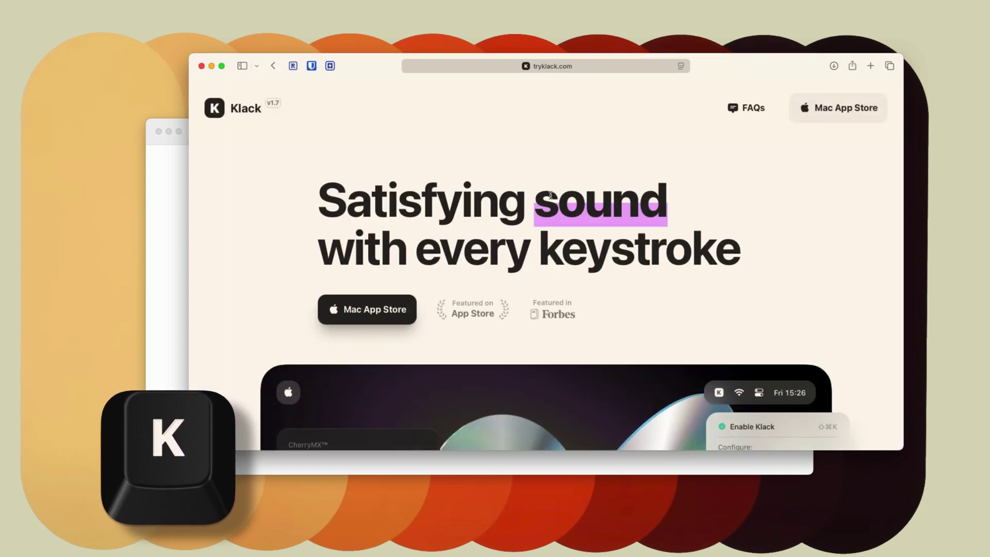
Look through the Klack home page down to the demo of its switches and configuration options.
scroll(549, 196, down, 3)
scroll(549, 196, down, 5)
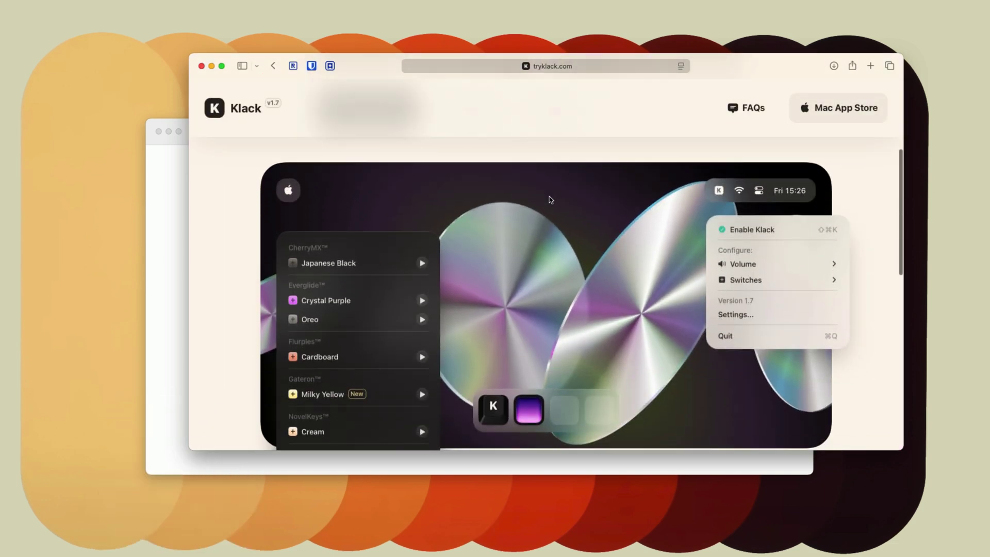
scroll(550, 197, down, 1)
scroll(549, 197, up, 2)
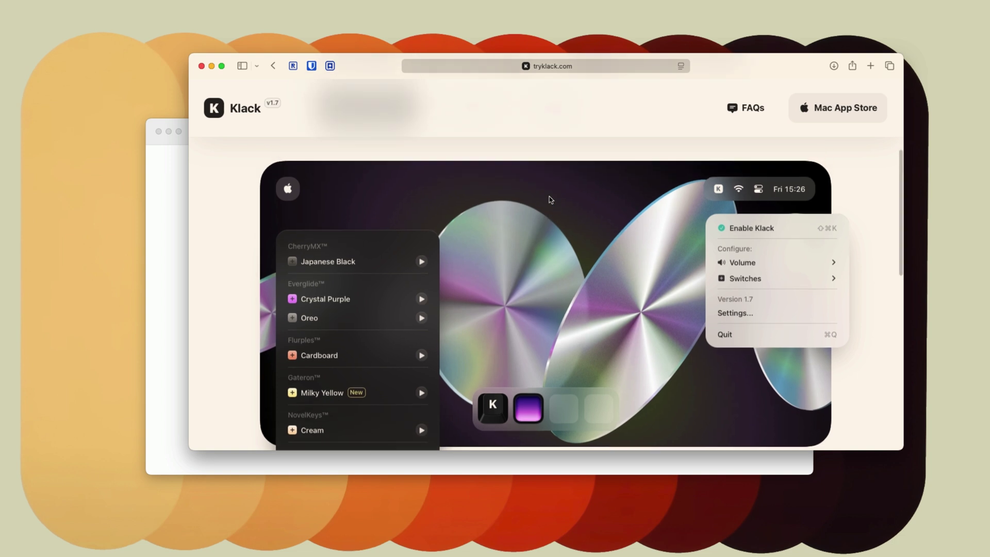
scroll(550, 200, down, 3)
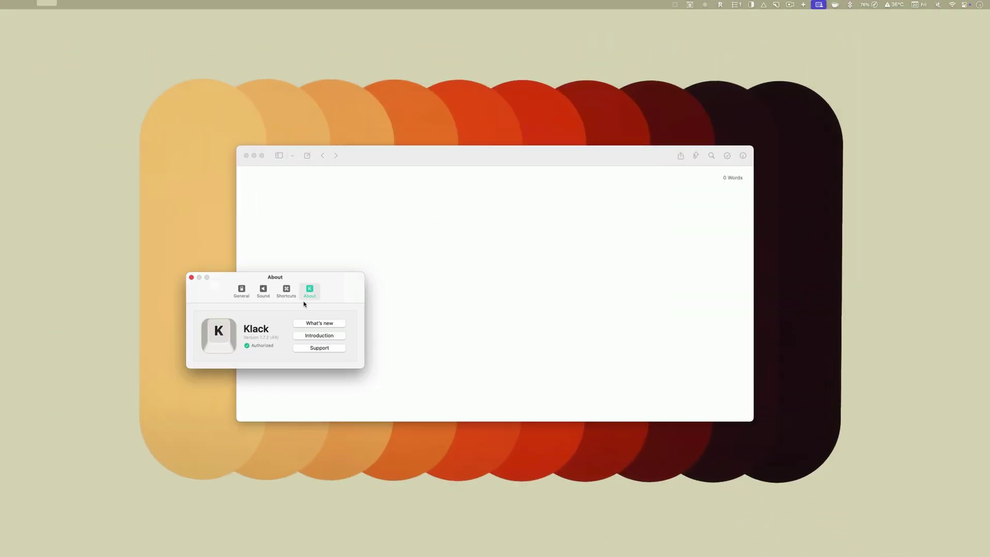
Show Klack's General settings centred over the blank document and view its Volume and Switches options.
click(241, 290)
drag(262, 281, 476, 214)
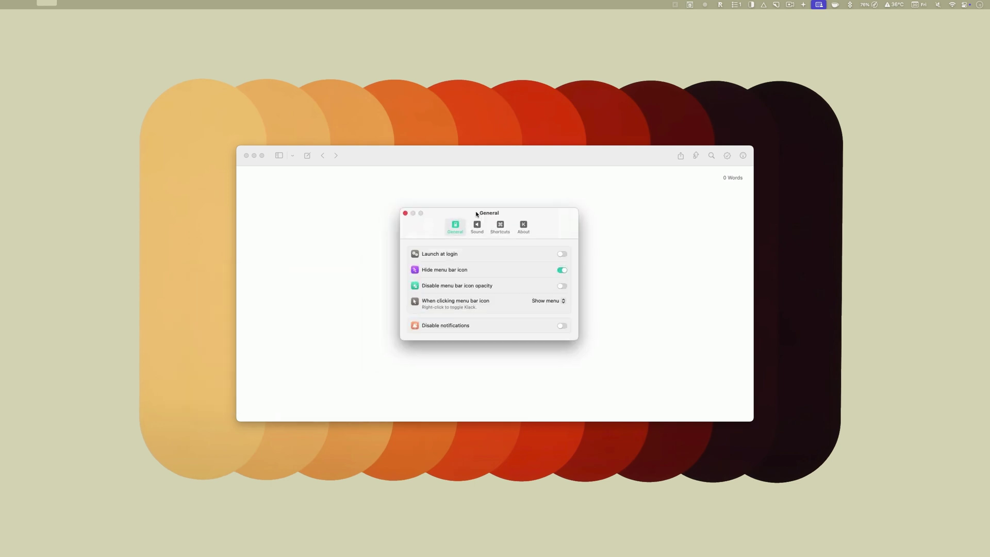
click(675, 6)
mouse_move(705, 41)
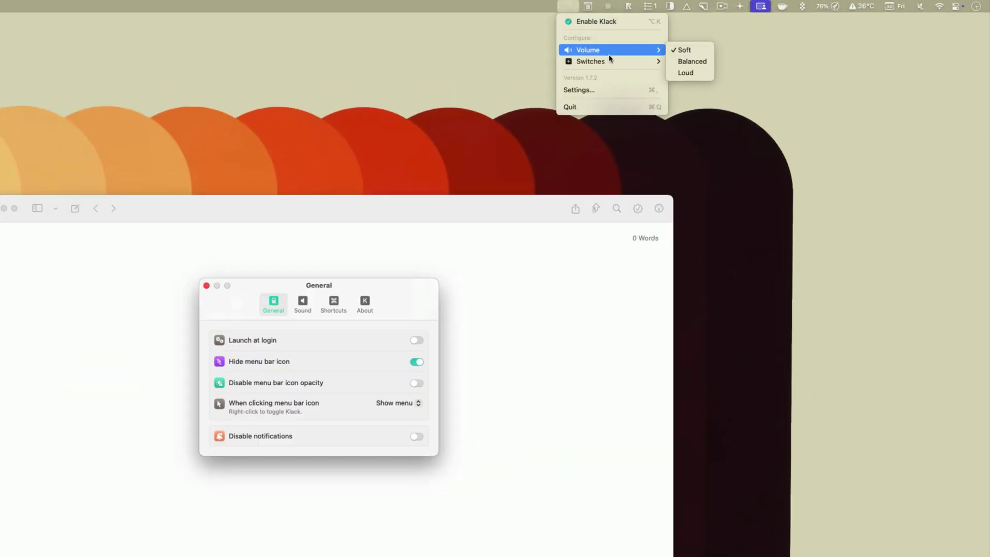
mouse_move(611, 60)
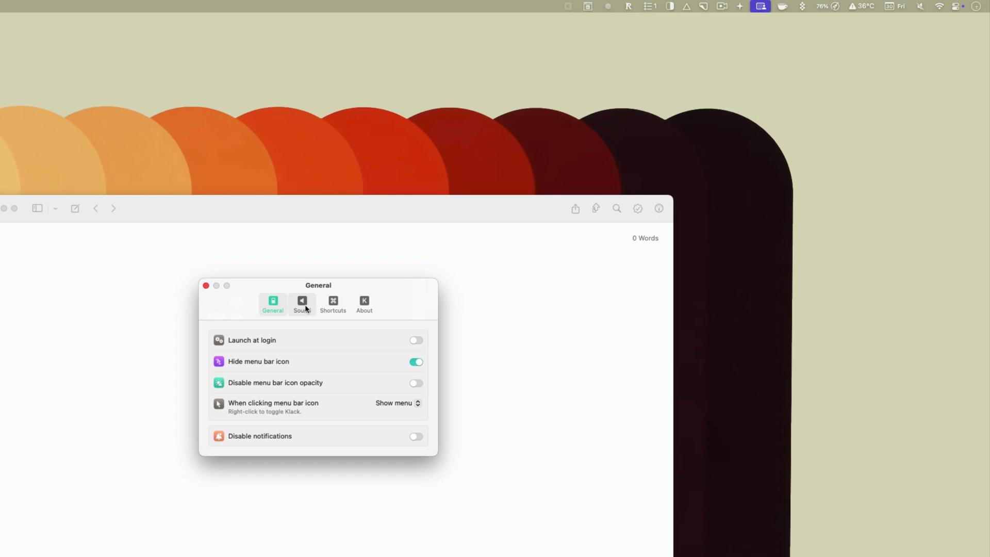
Enable mouse click sounds and the return key ding sound in Klack's Sound settings.
click(304, 307)
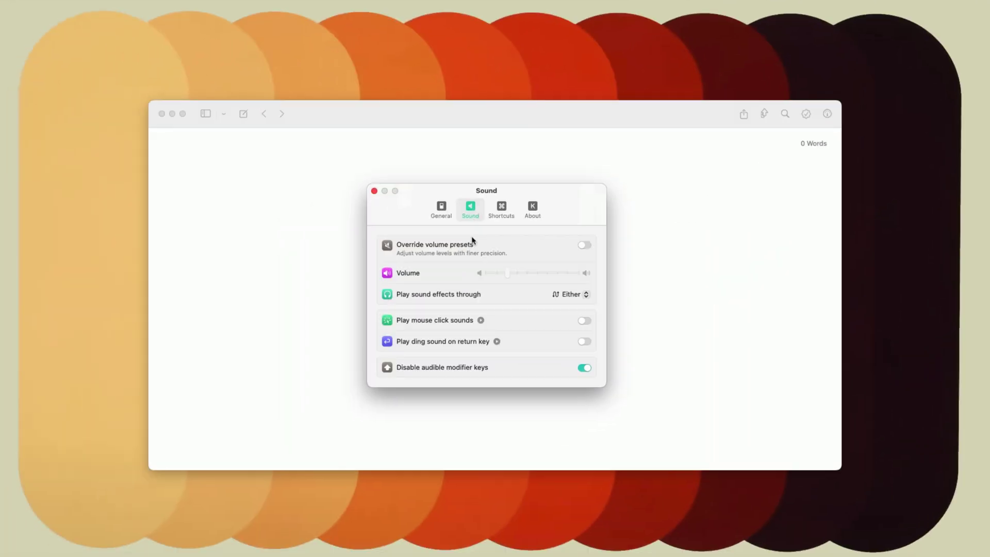
click(583, 320)
click(583, 341)
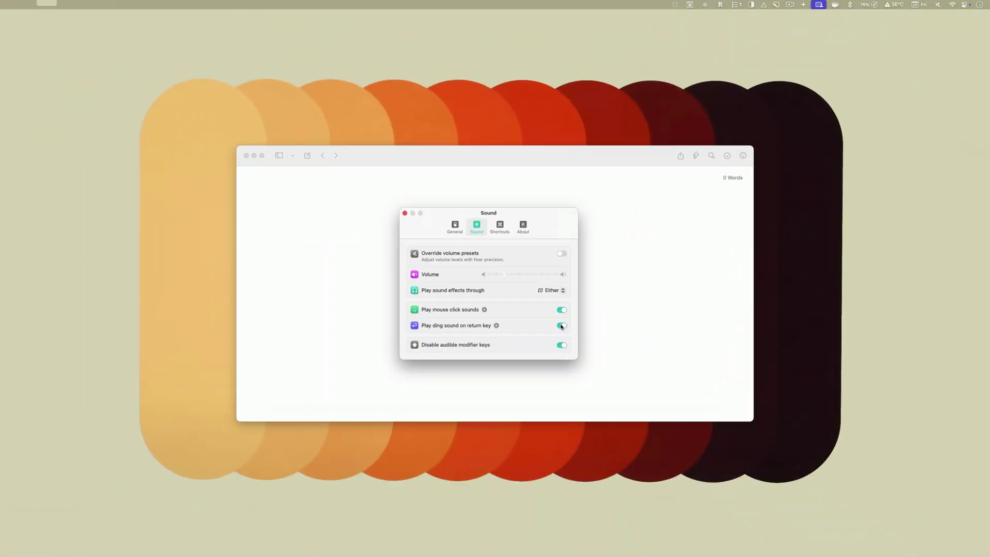
Write "Klack typing test. This is how the keyboard sound." in the blank document, with "That was the ding" on a new line.
click(358, 243)
text(Klack typ)
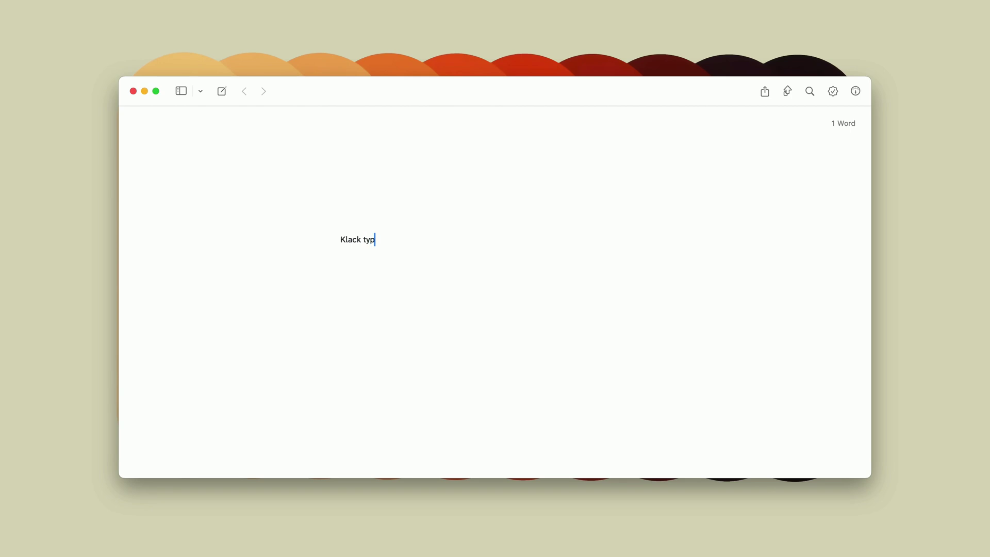
text(ing test. This is how the keybaord)
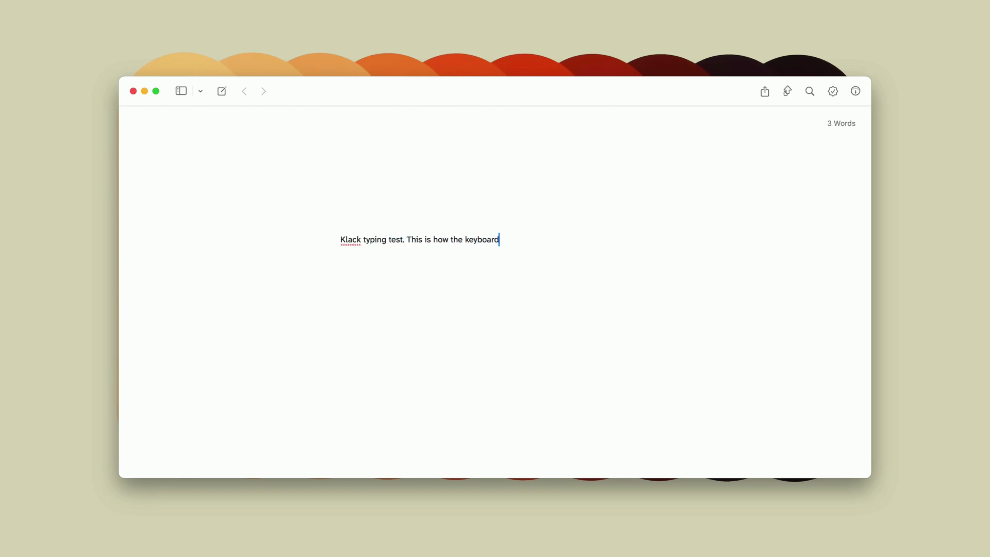
key(BackSpace)
key(BackSpace)
key(BackSpace)
key(BackSpace)
text(oard sound.)
key(Return)
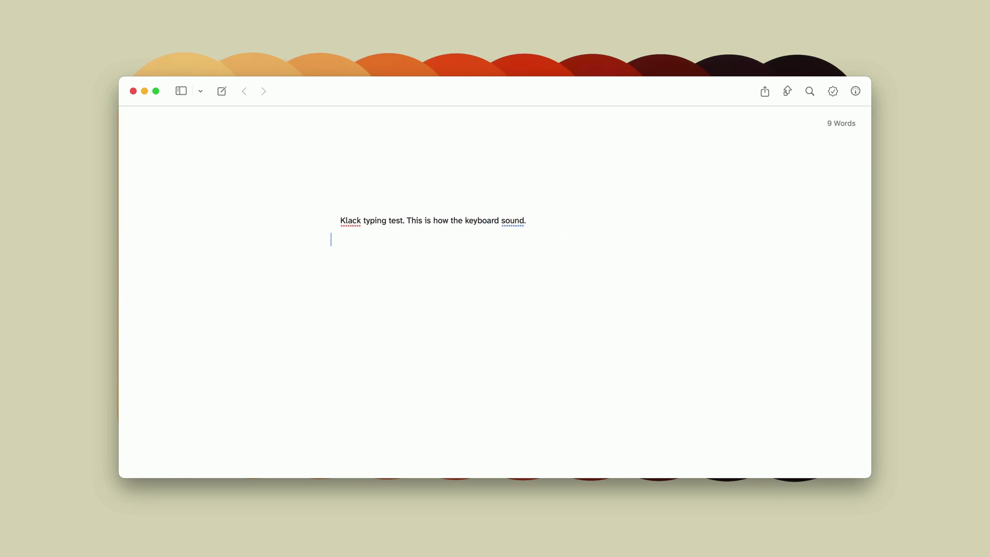
text(That was the ding)
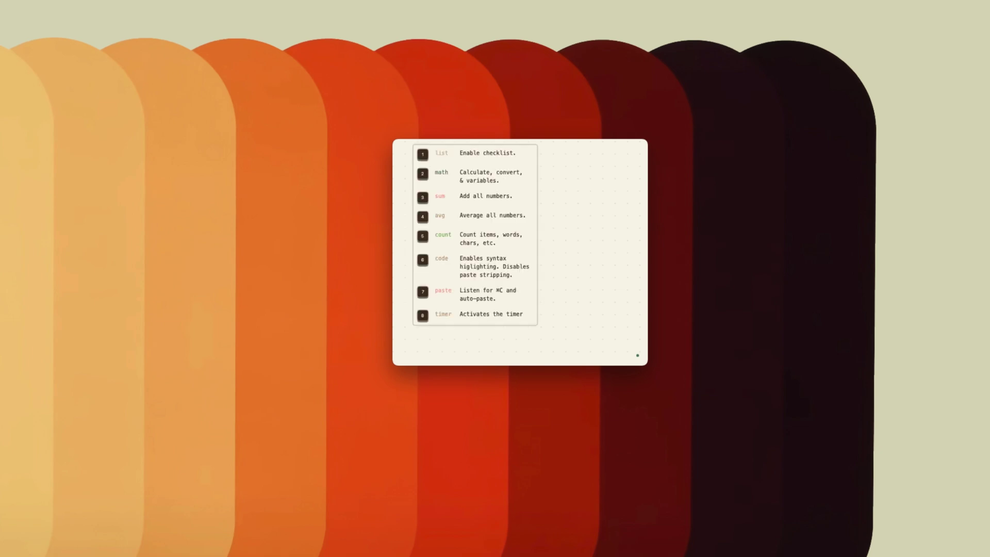
Calculate 30*59 in a math note and start a new note with the paste keyword.
key(super+2)
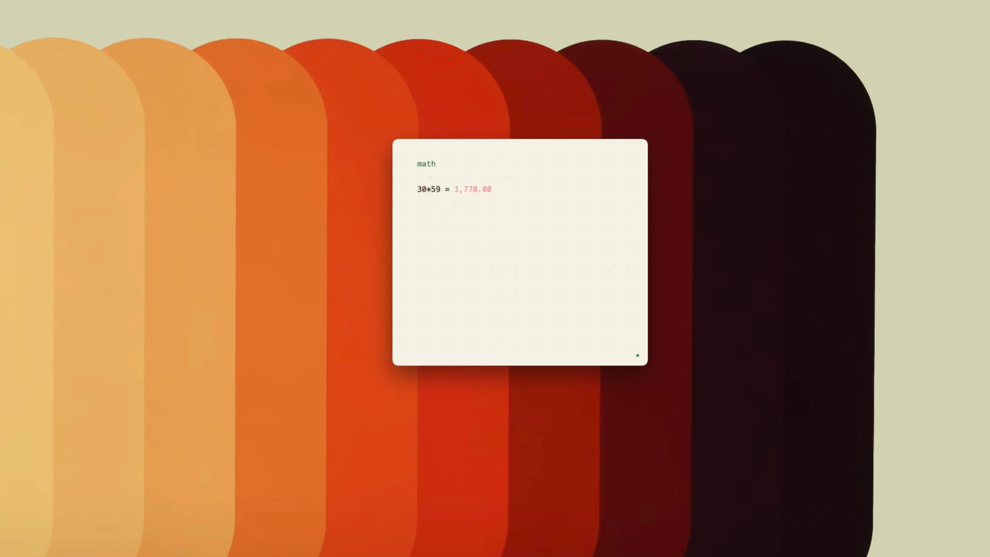
key(super+n)
key(super)
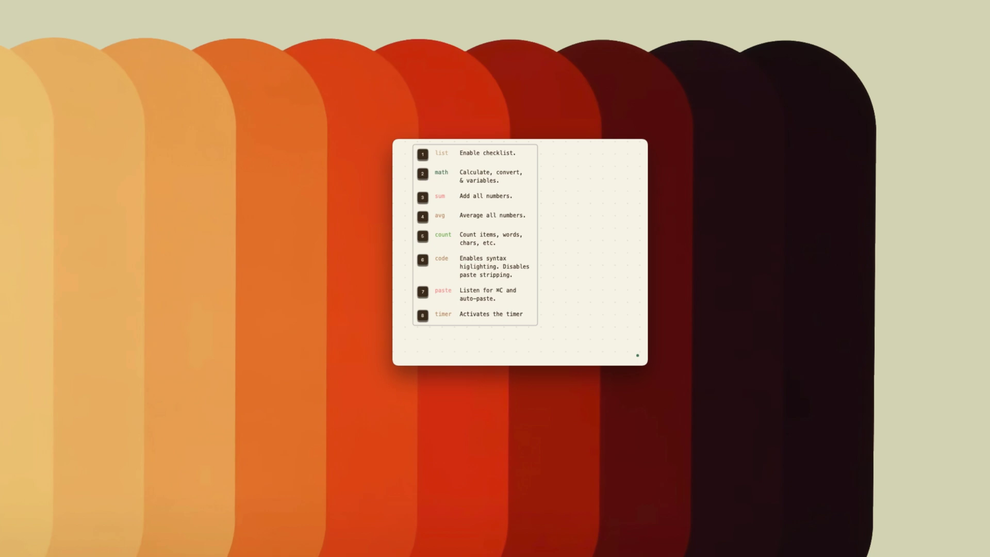
text(paste)
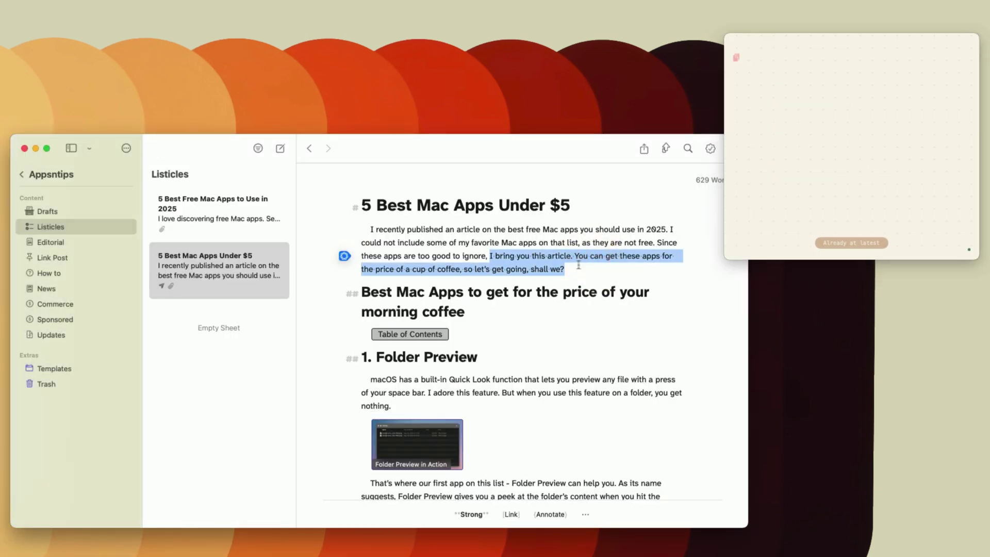
Collect three article passages in the paste note: the intro's closing text, "you preview any file w" and the $1.99 sentence.
drag(565, 265, 530, 256)
key(super+c)
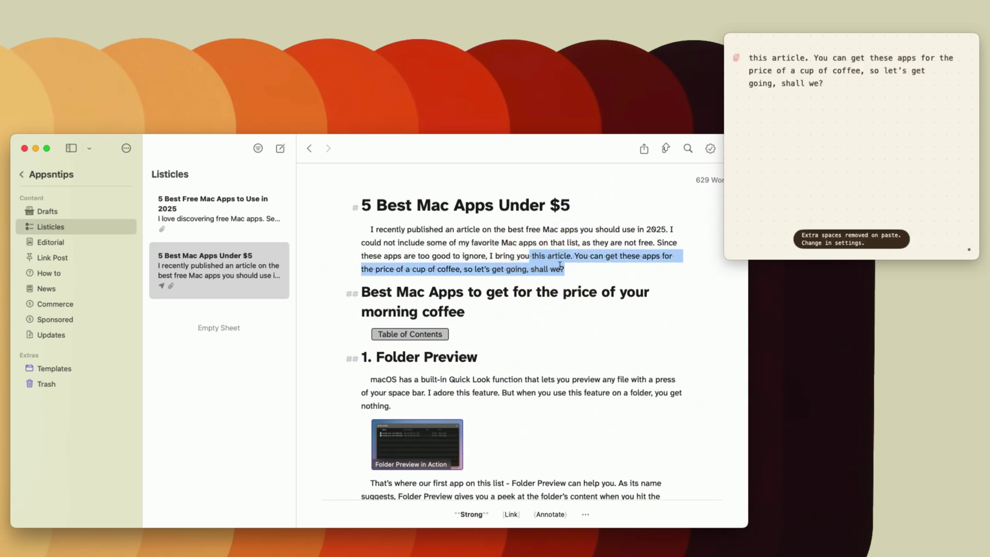
scroll(565, 286, down, 5)
drag(555, 285, 635, 278)
key(super+c)
scroll(567, 286, down, 8)
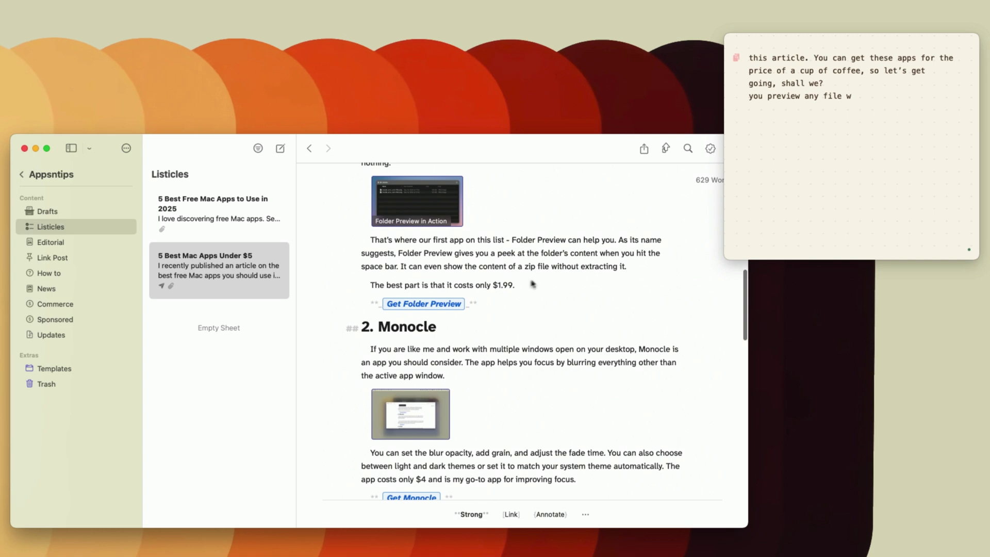
drag(518, 283, 369, 284)
key(super+c)
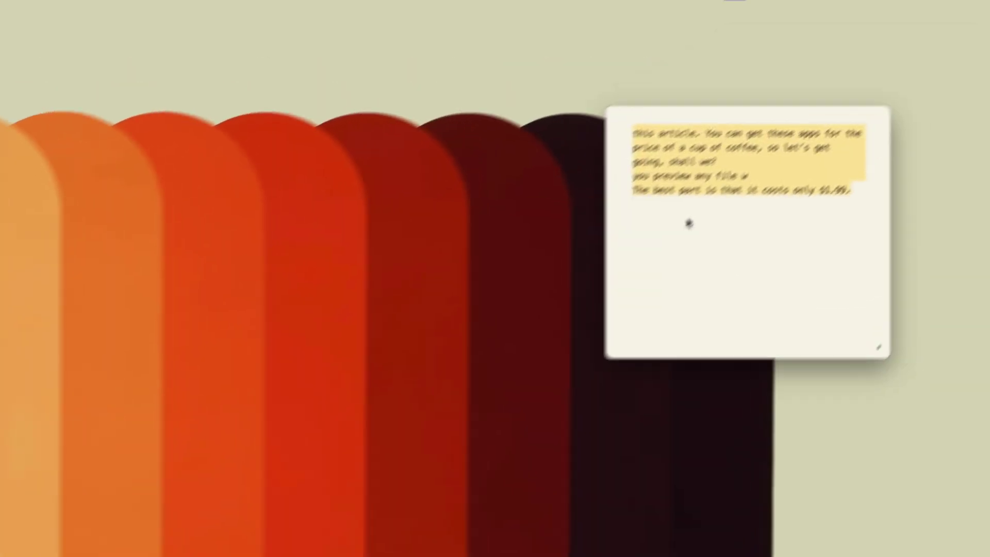
Write a note reading "I love this app." and, after a blank line, "I can take quick notes without switching context".
text(I love this app.)
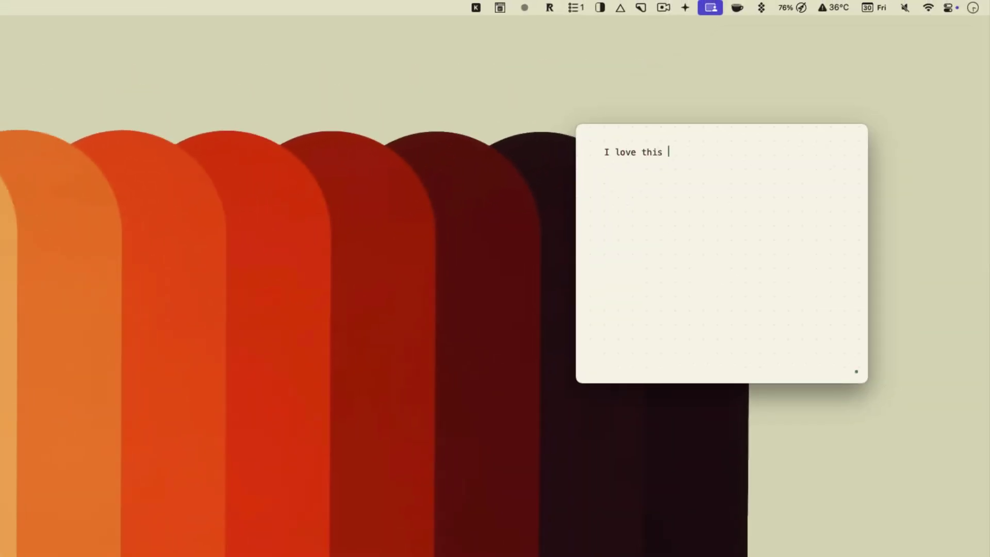
key(Return)
key(Return)
text(I can take quick notes wihto)
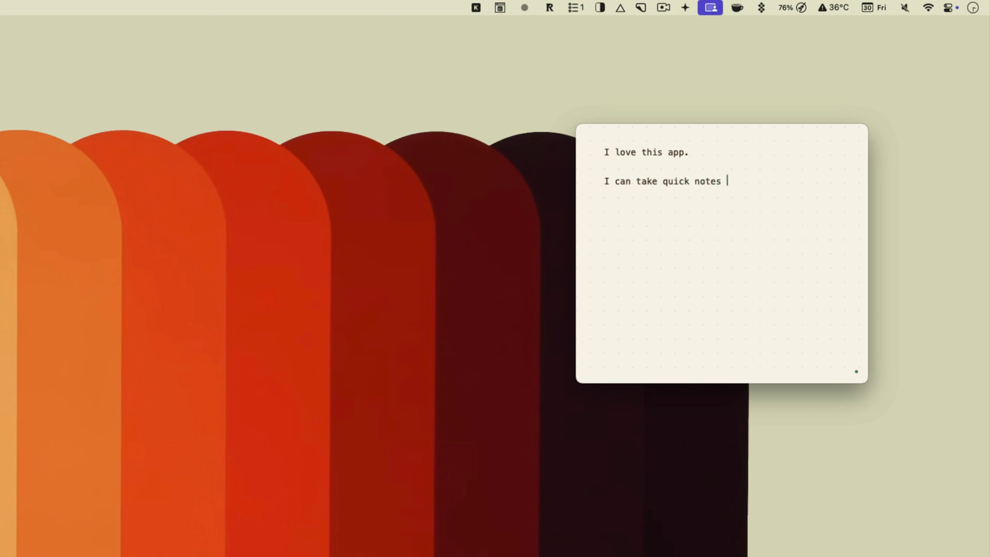
text(hout switching contex)
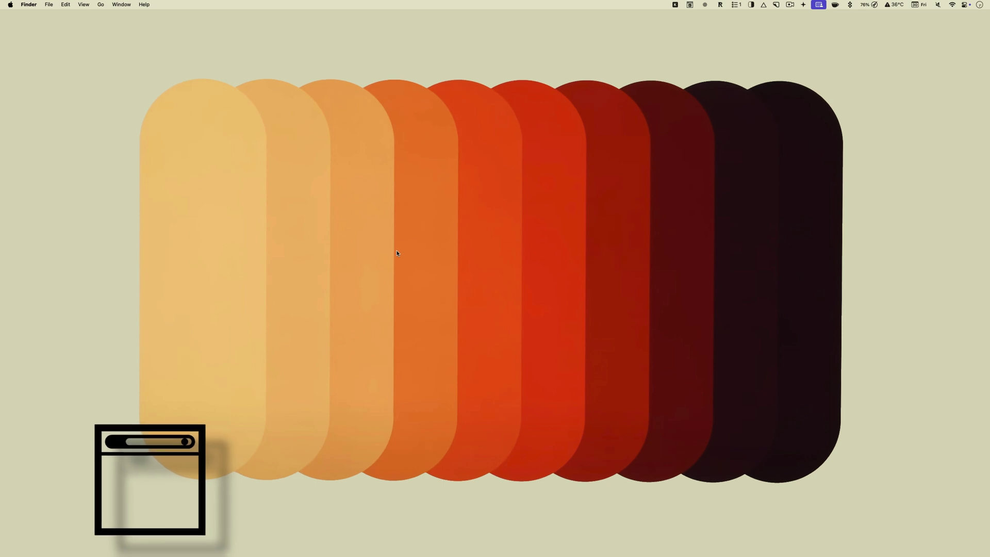
Switch to System Settings and show the Default web browser choices under Desktop & Dock.
key(alt+space)
text(set)
key(Return)
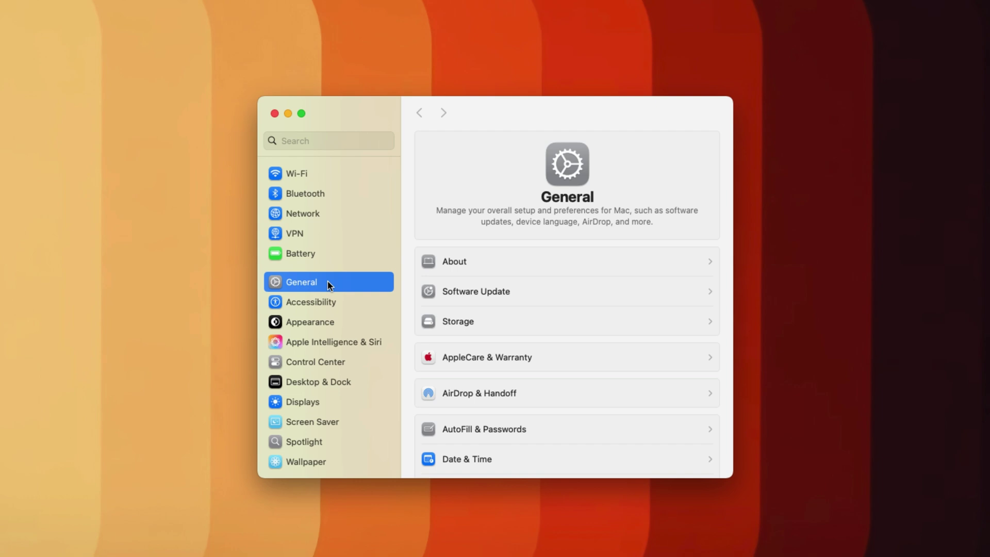
scroll(328, 285, down, 2)
click(332, 340)
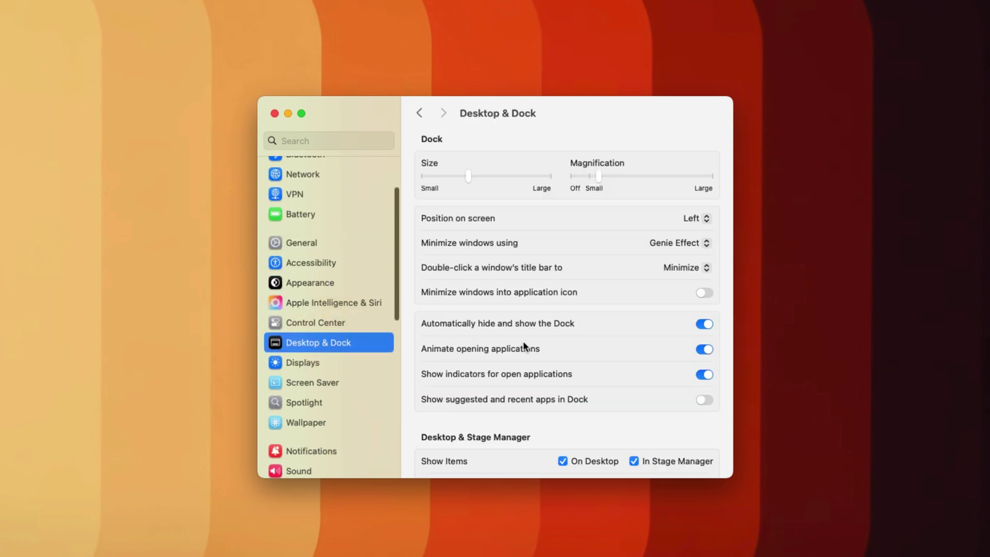
scroll(524, 344, down, 10)
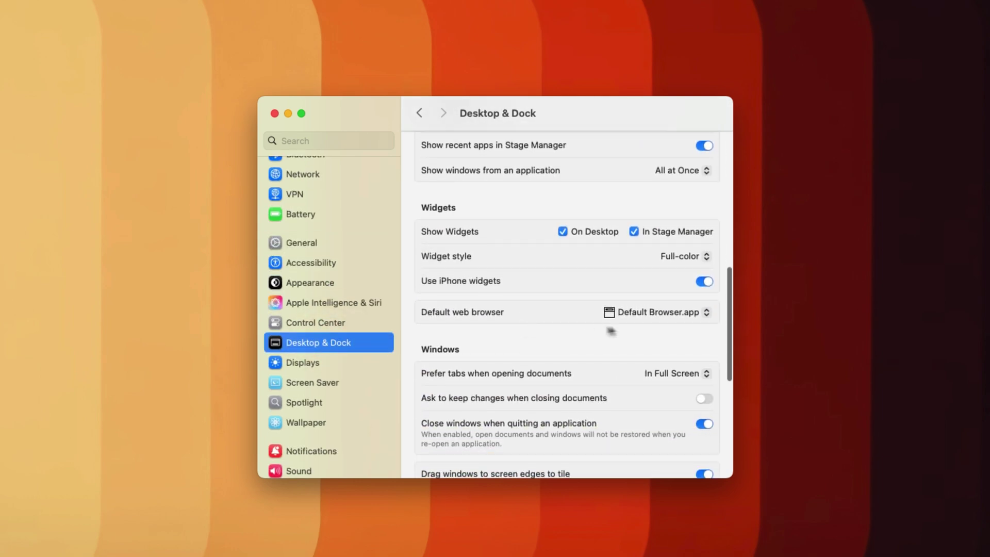
click(632, 313)
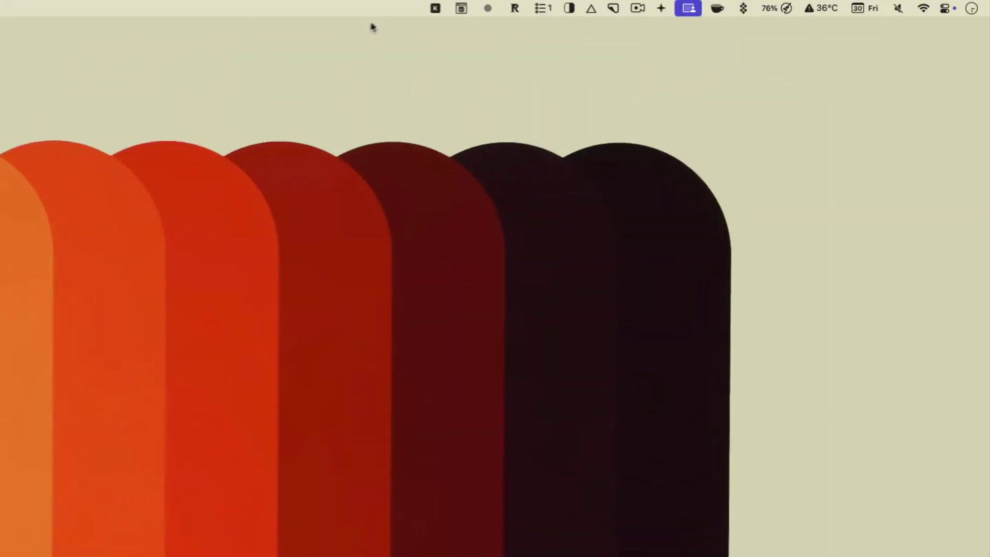
Set Safari as the active browser in the Default Browser utility and reopen its browser list.
click(457, 8)
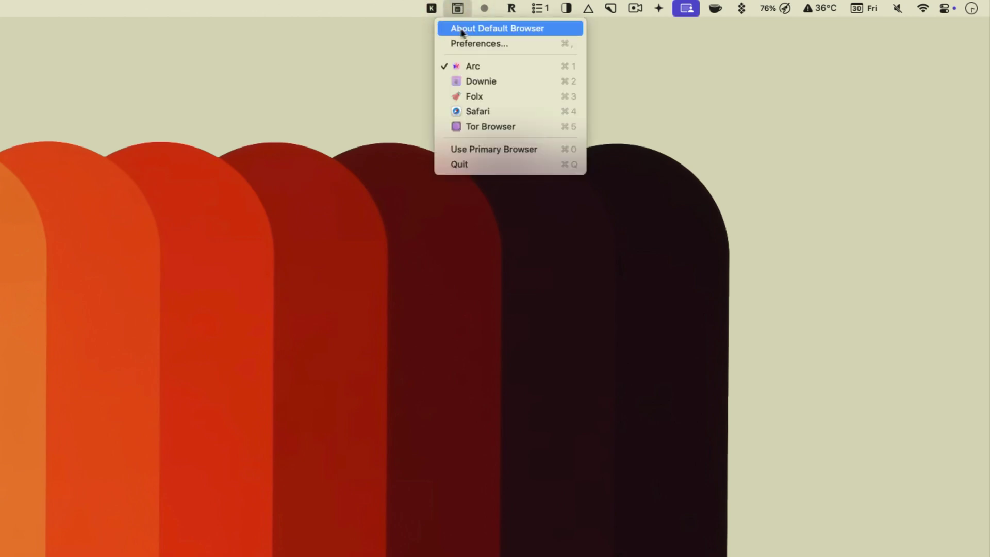
click(482, 113)
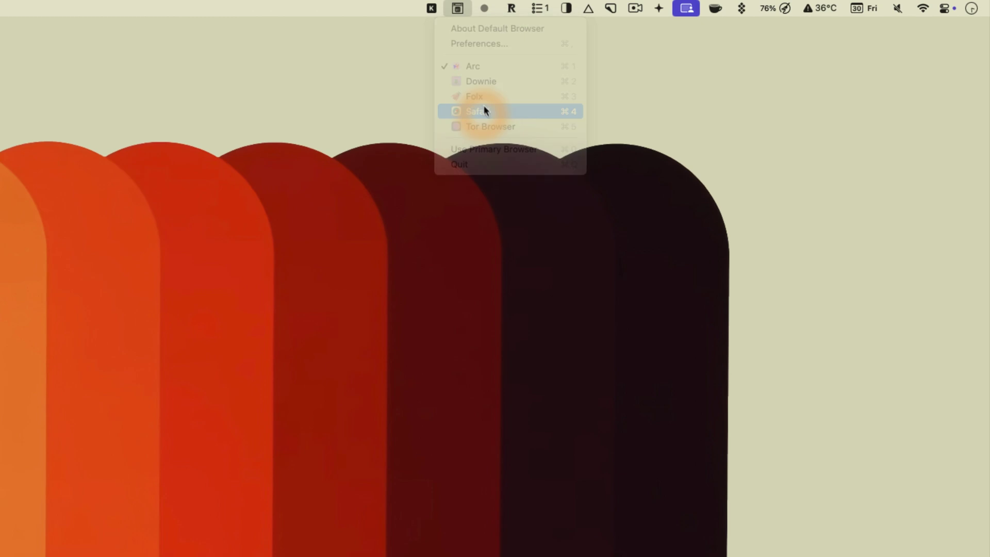
click(457, 9)
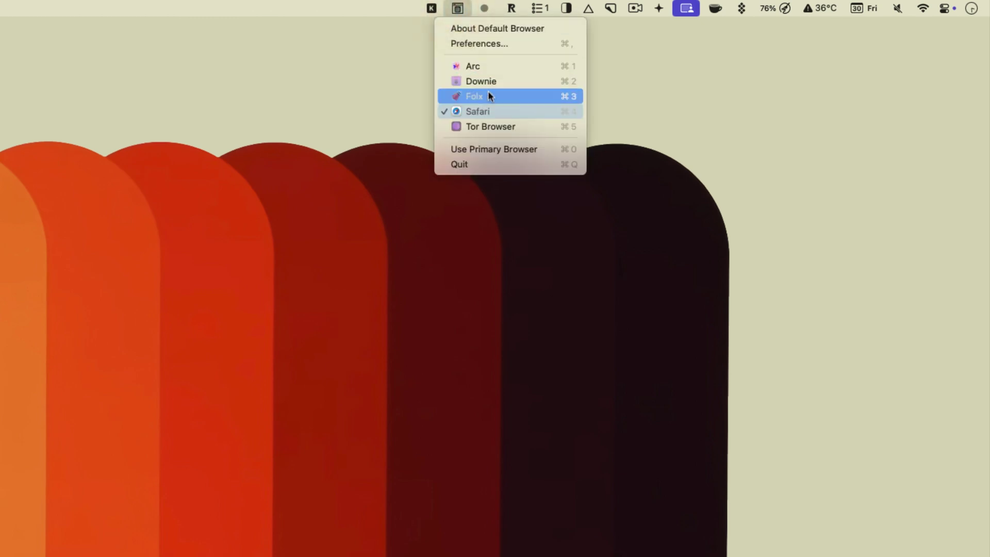